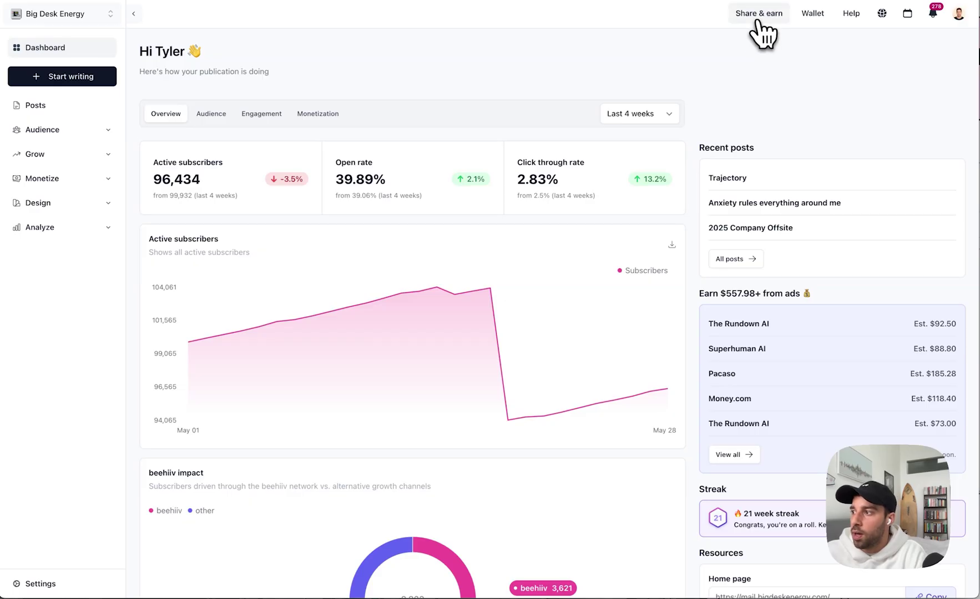
Step: Open the Partner Program page and highlight its 50% commission for 12 months terms
left_click(757, 17)
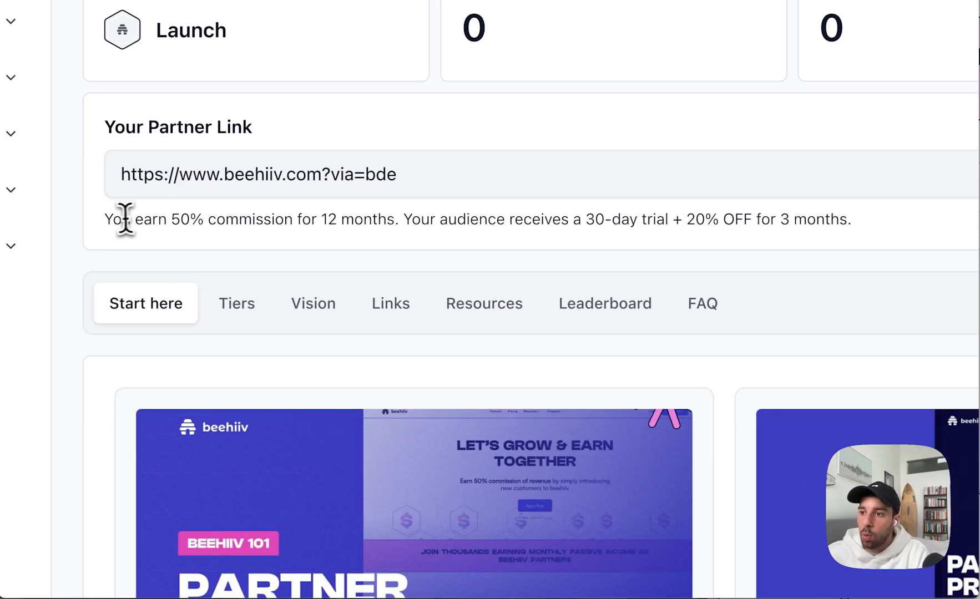
left_click_drag(114, 219, 457, 219)
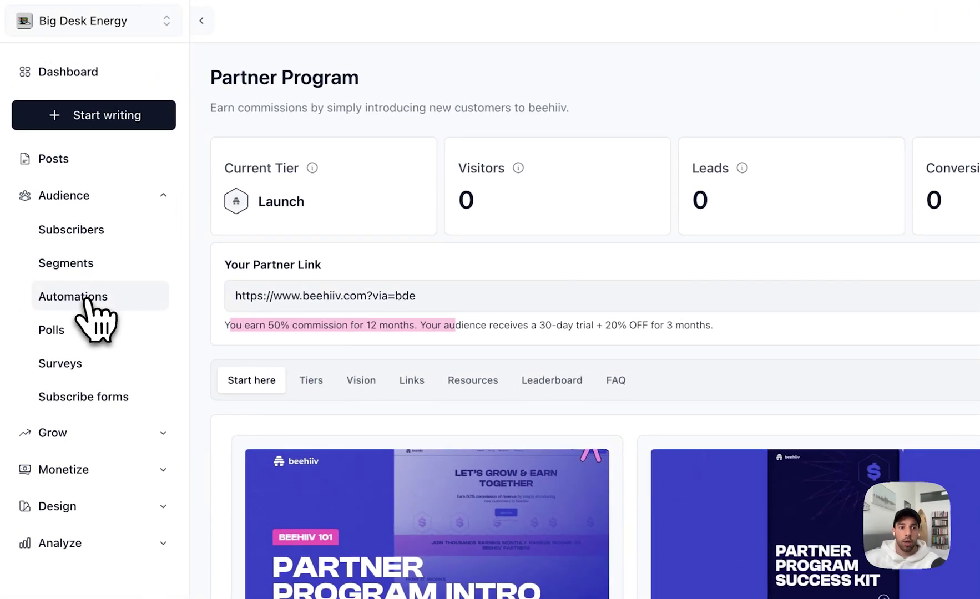
Step: Go to Automations, start a new automation and scroll down to the Quick Start Templates
left_click(89, 299)
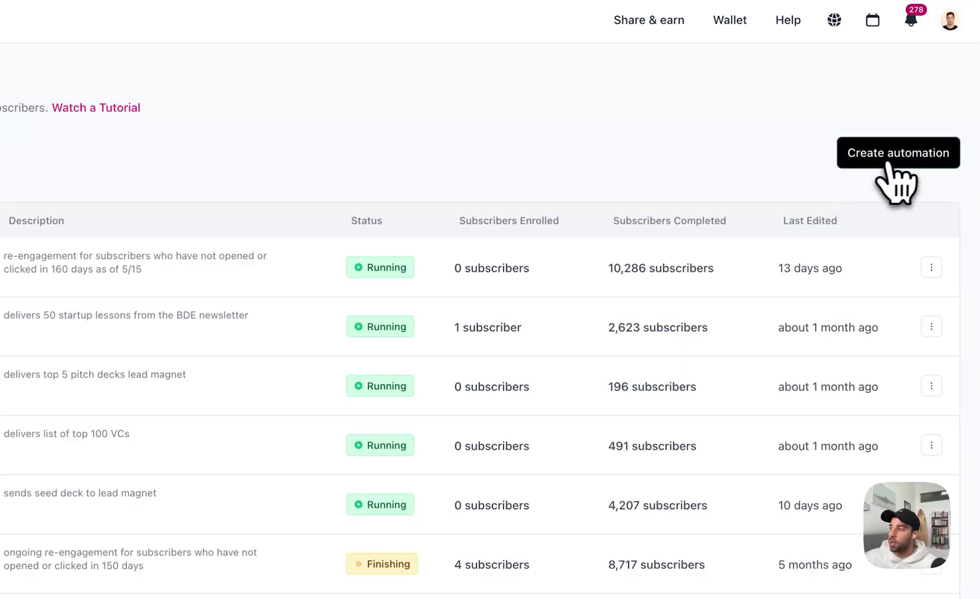
left_click(893, 158)
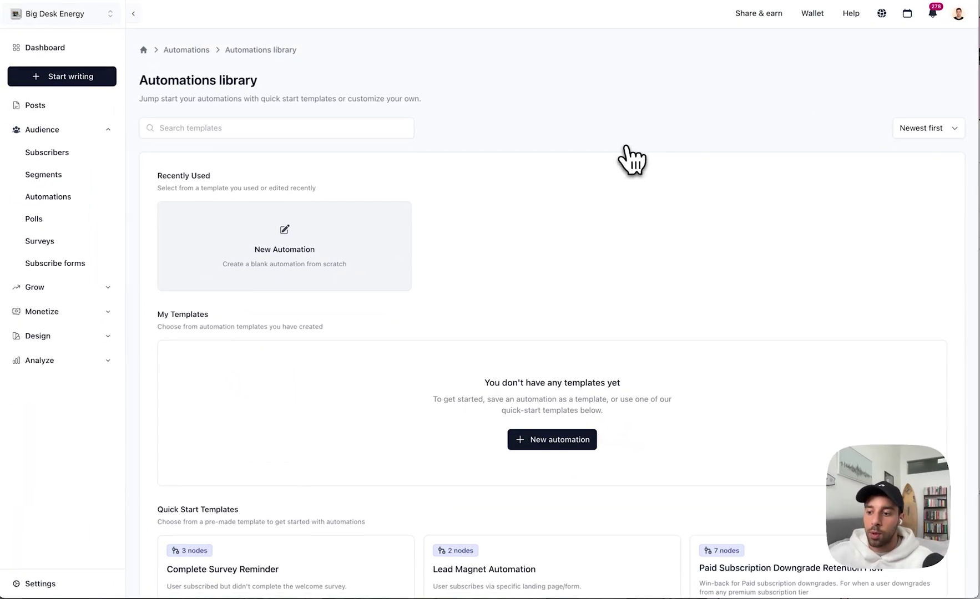
scroll(630, 158, "down", 5)
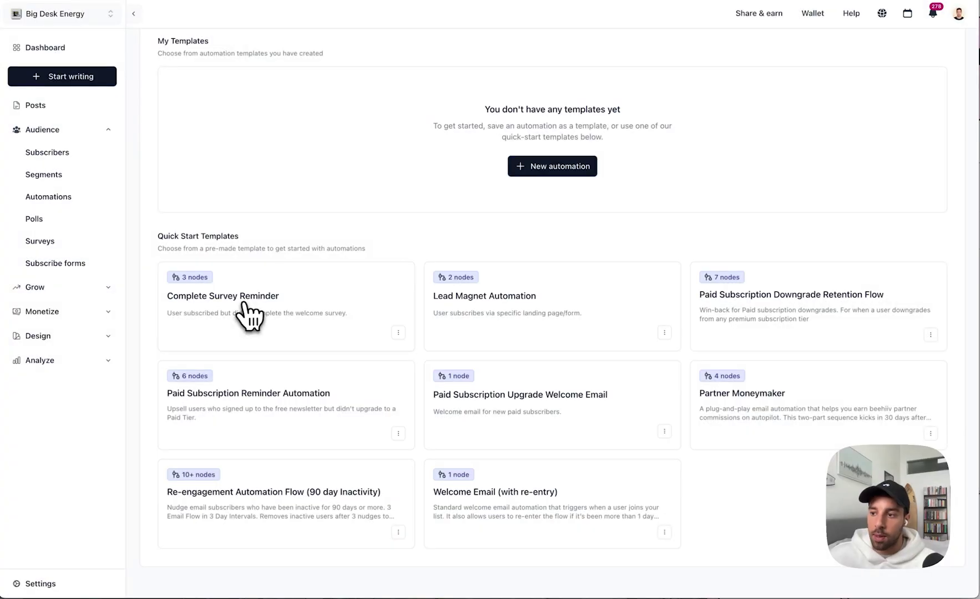
Step: Highlight template names such as Complete Survey Reminder, Lead Magnet Automation and Welcome Email (with re-entry)
left_click_drag(190, 296, 255, 299)
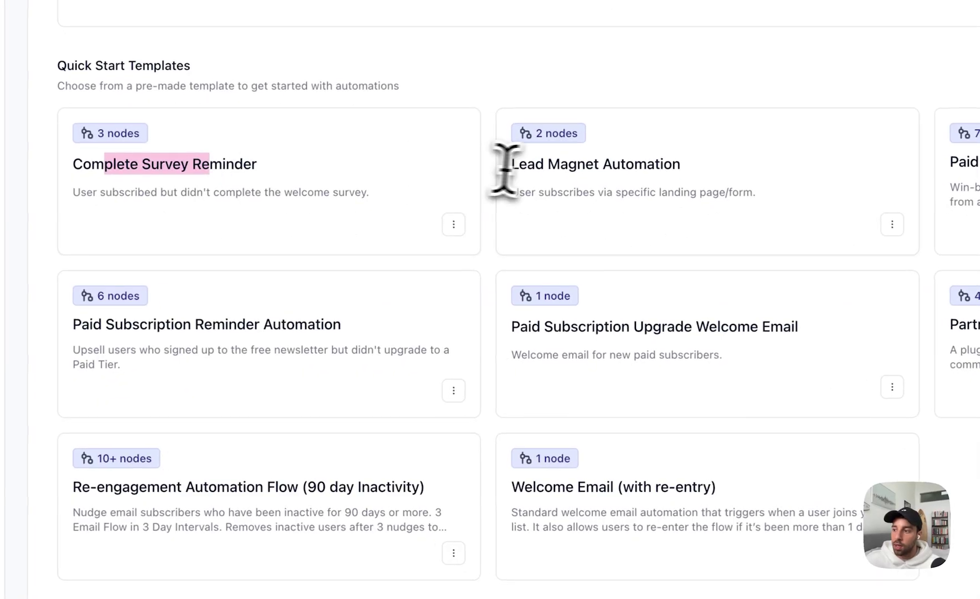
left_click_drag(442, 296, 501, 297)
left_click_drag(624, 169, 680, 164)
left_click_drag(92, 487, 437, 485)
left_click_drag(524, 488, 716, 488)
left_click_drag(761, 524, 764, 527)
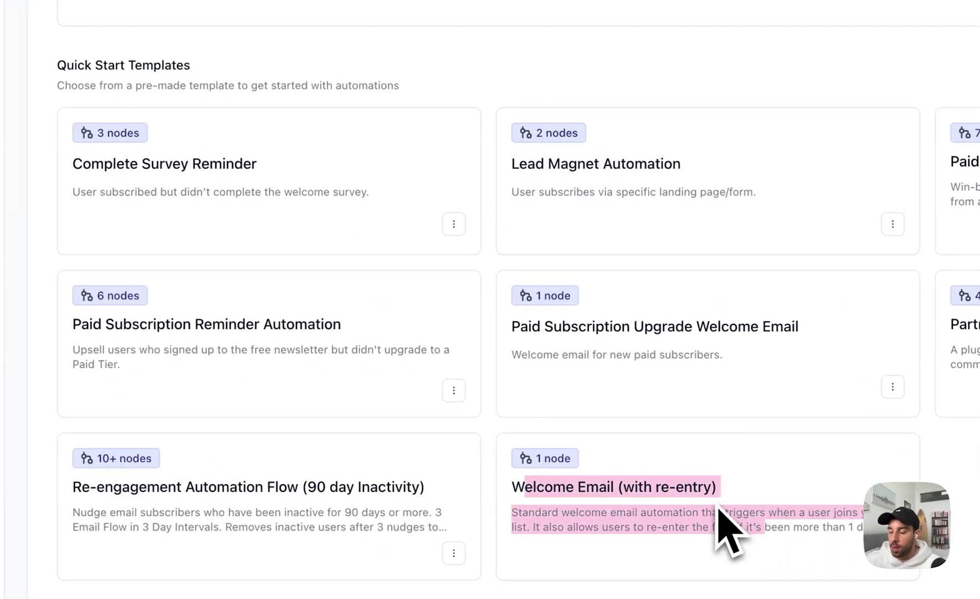
left_click(979, 471)
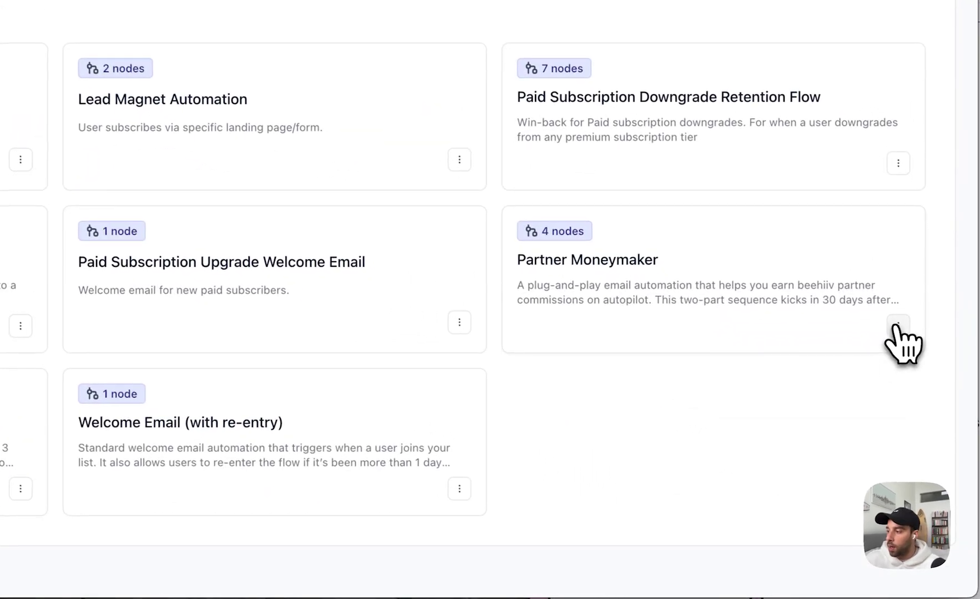
Step: Create an automation from the Partner Moneymaker template and review its waits and two emails
left_click(908, 359)
left_click(839, 351)
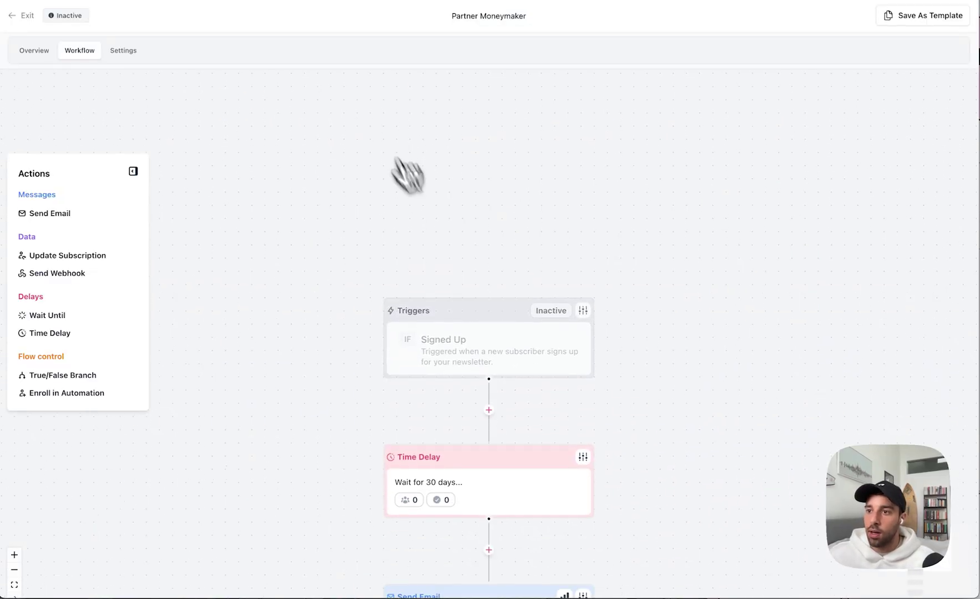
scroll(456, 258, "down", 8)
scroll(456, 258, "up", 4)
scroll(495, 275, "down", 5)
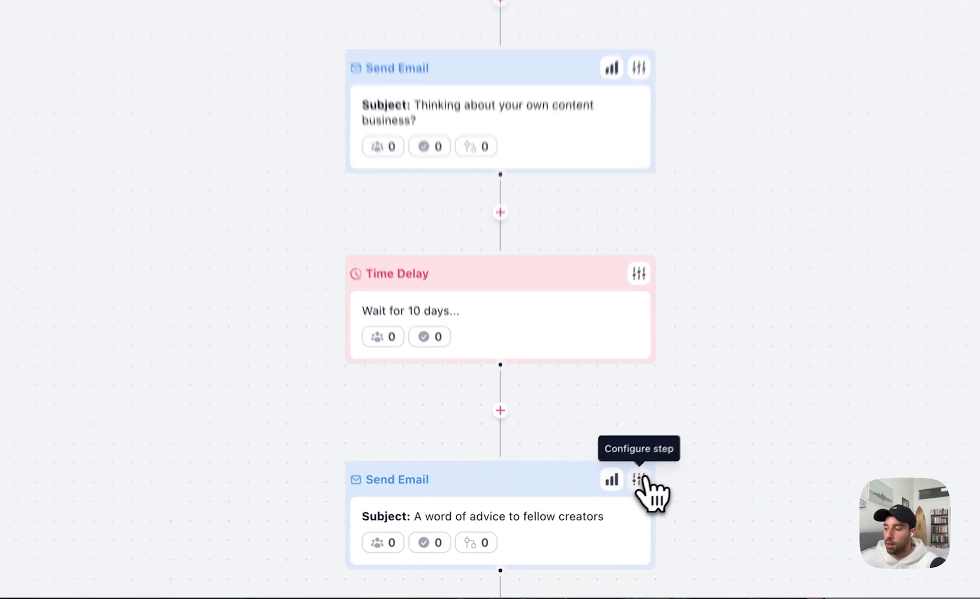
Step: Delete the final Send Email step and the 10-day Time Delay from the workflow
left_click(642, 476)
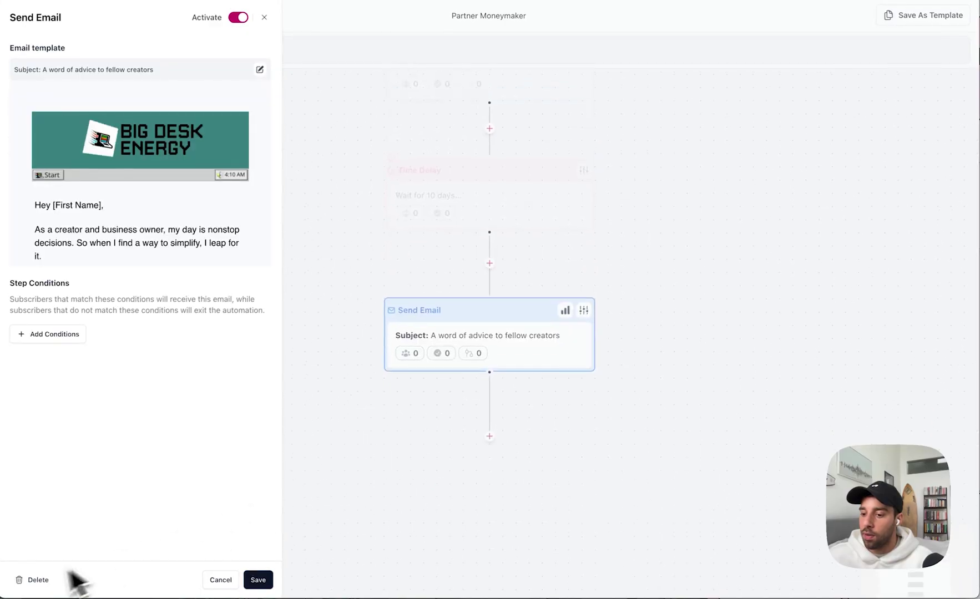
left_click(35, 580)
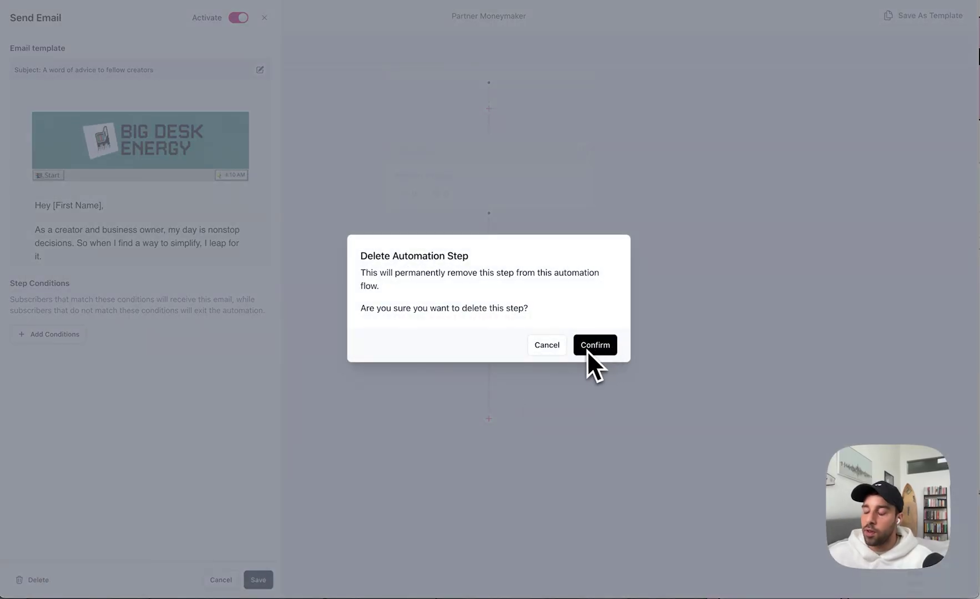
left_click(592, 348)
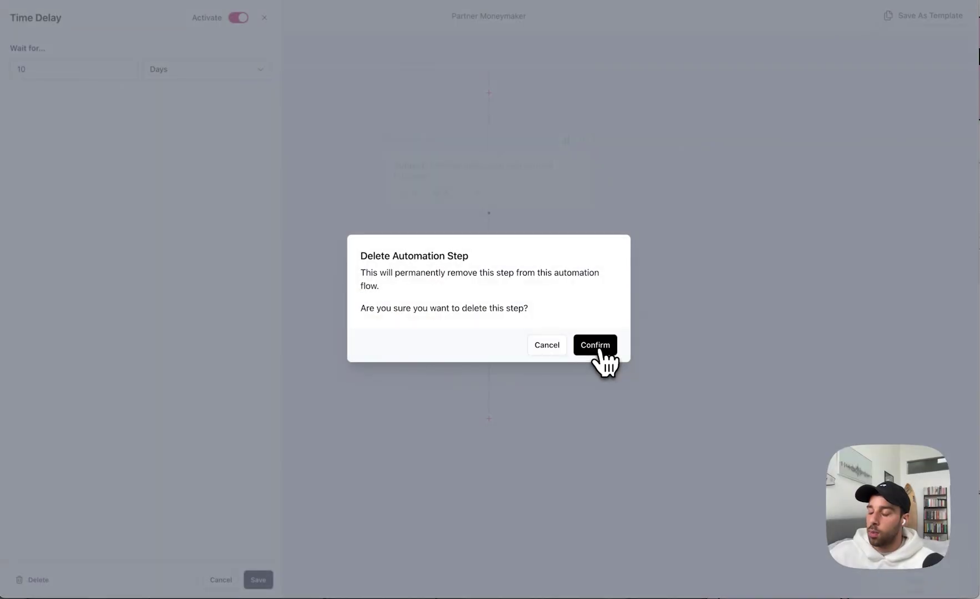
left_click(586, 346)
scroll(597, 351, "up", 3)
scroll(445, 162, "up", 2)
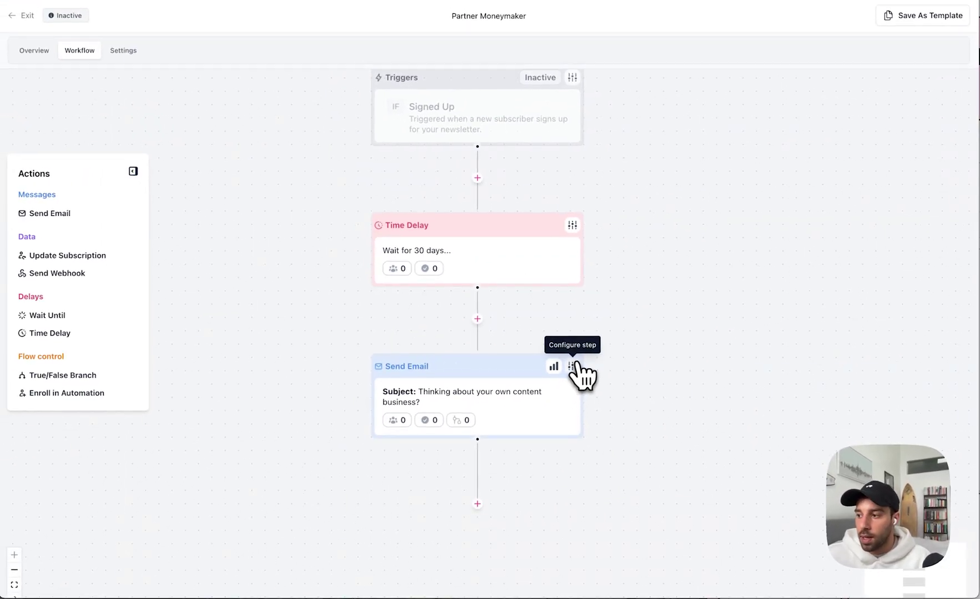
Step: Clear the remaining email's body and paste in the 'Quick note' partner-link message
left_click(573, 368)
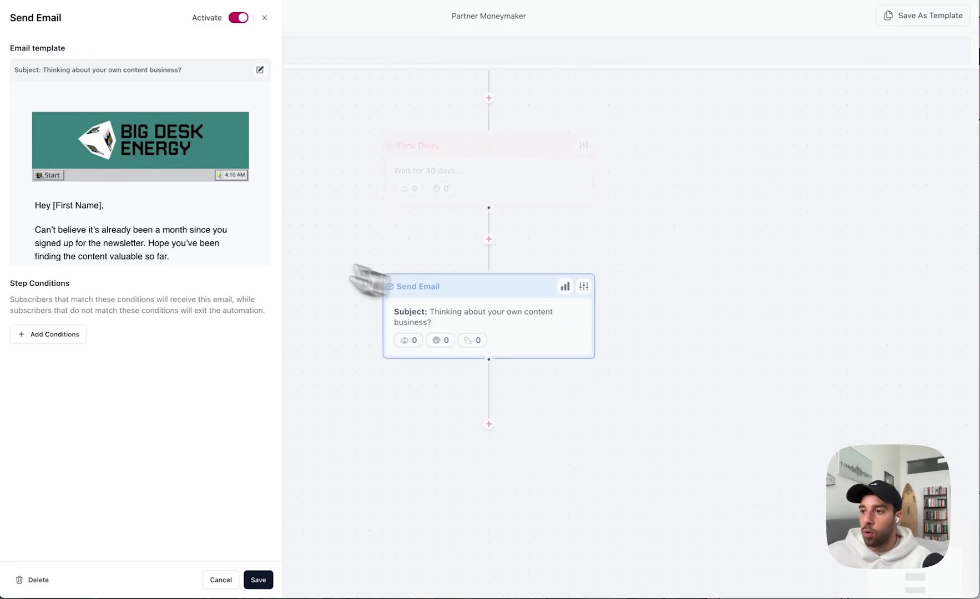
left_click(261, 73)
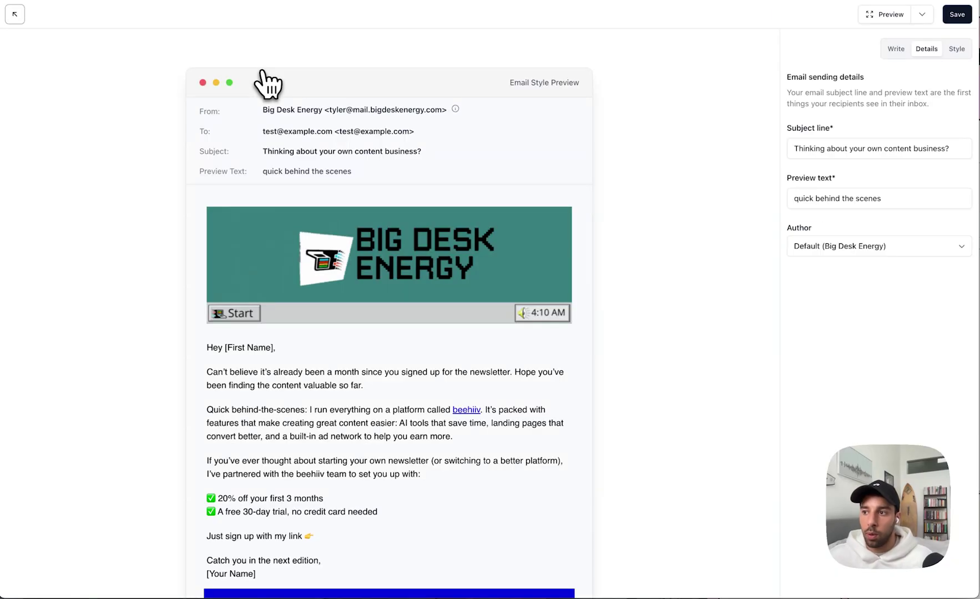
scroll(566, 314, "down", 3)
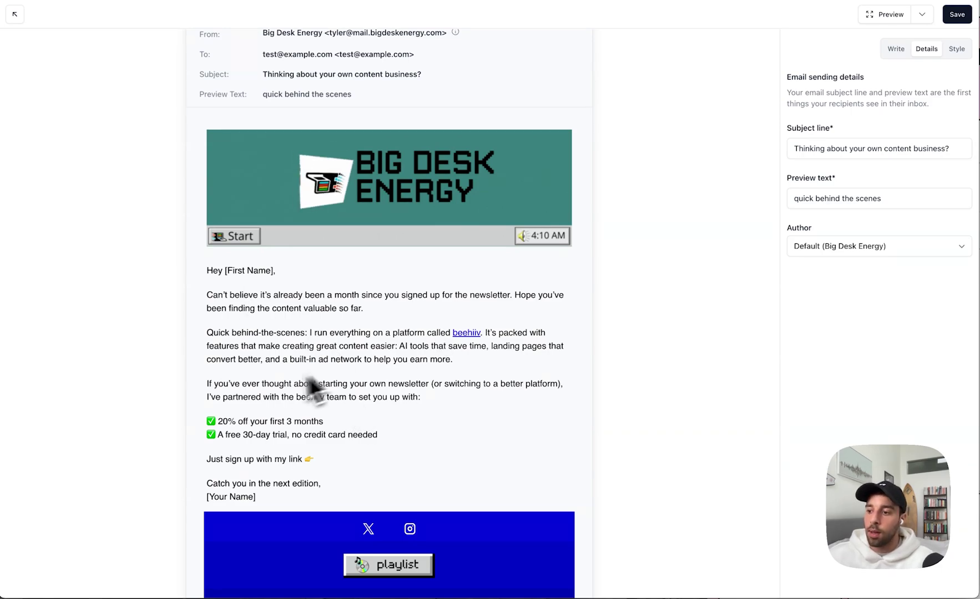
left_click(895, 49)
key("super+a")
key("BackSpace")
key("super+v")
Step: Select the partner link URL in the email body, dismissing the link popup
scroll(368, 256, "down", 4)
scroll(311, 323, "up", 4)
scroll(413, 356, "down", 2)
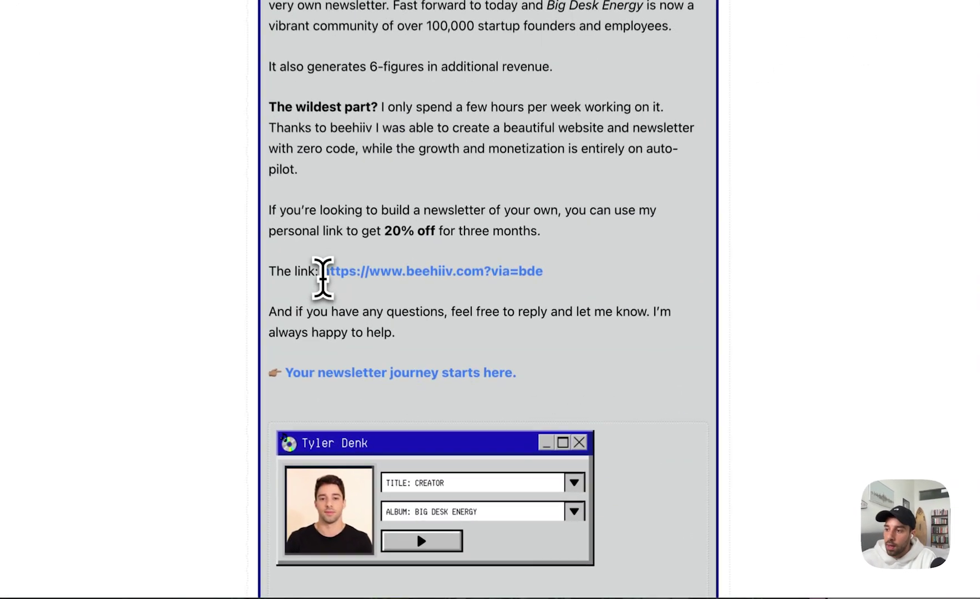
left_click_drag(375, 447, 491, 450)
left_click_drag(491, 266, 553, 268)
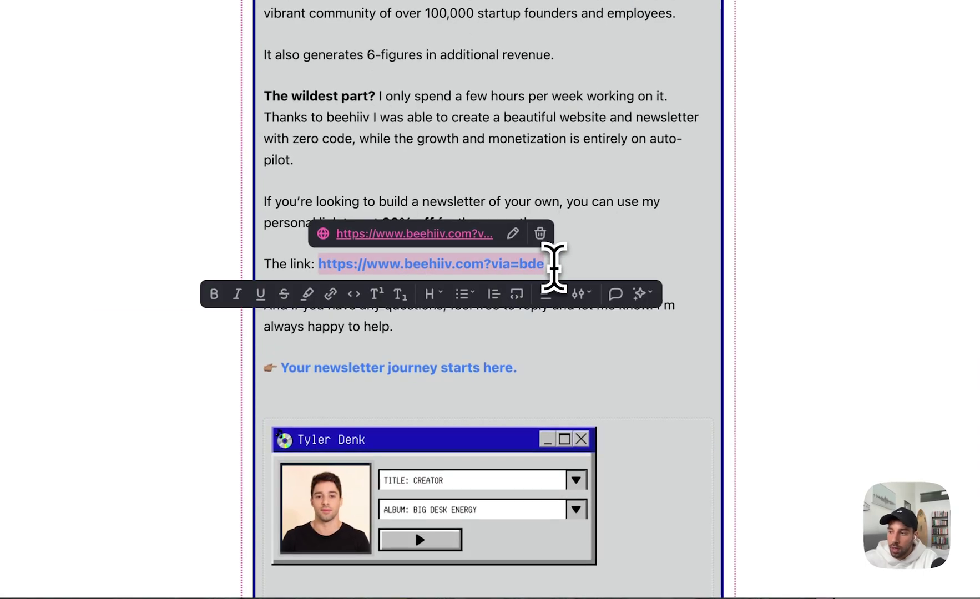
left_click(422, 371)
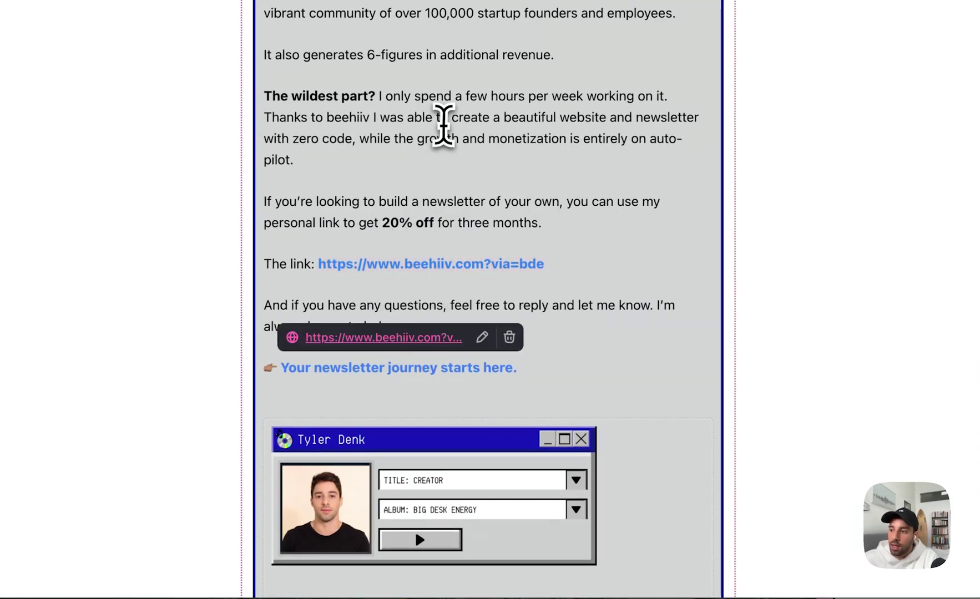
left_click(444, 125)
Step: Copy the partner URL and paste it onto the word 'beehiiv' to hyperlink it
left_click_drag(545, 265, 319, 264)
key("super+c")
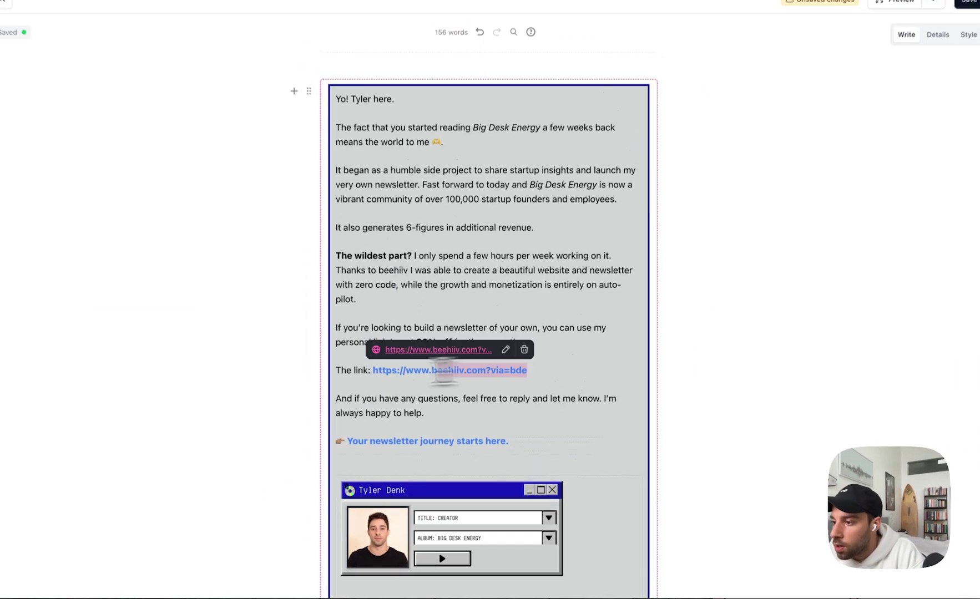
double_click(394, 277)
key("super+v")
left_click(450, 91)
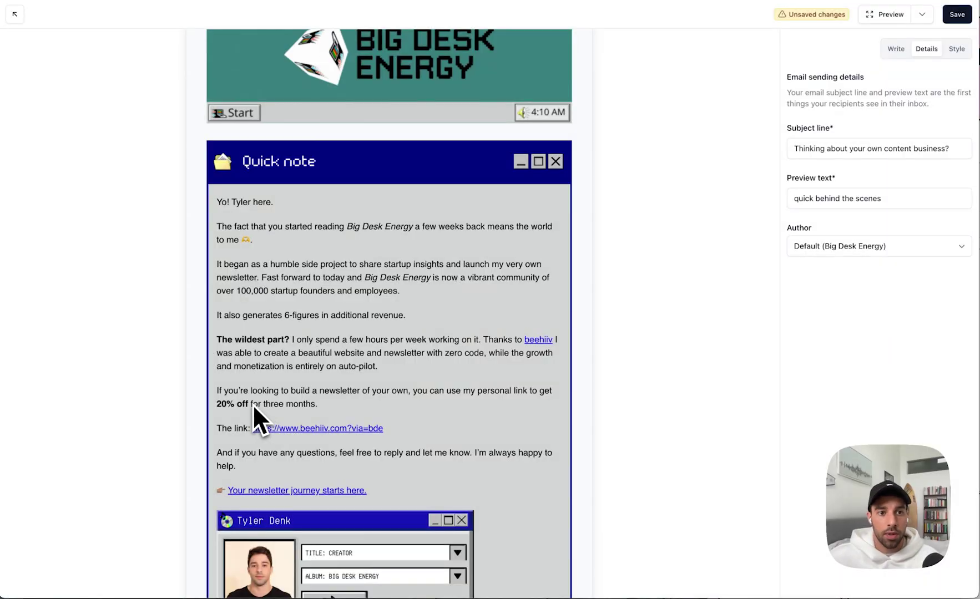
scroll(253, 407, "down", 2)
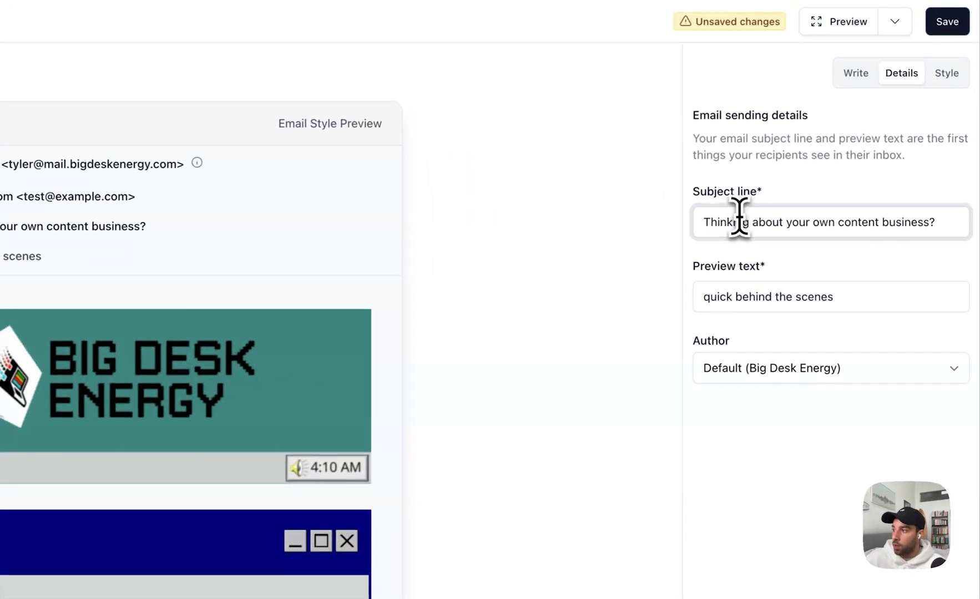
triple_click(818, 145)
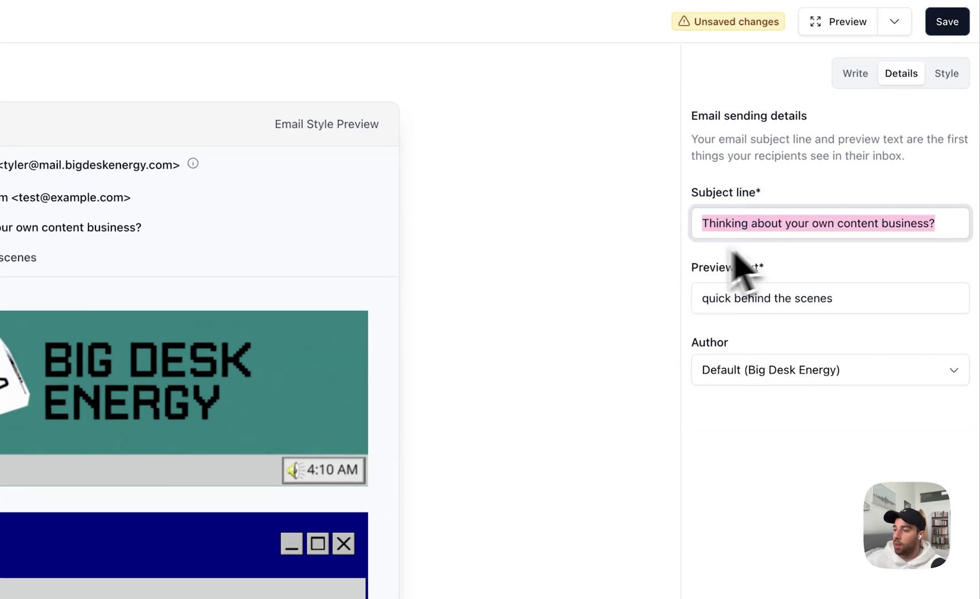